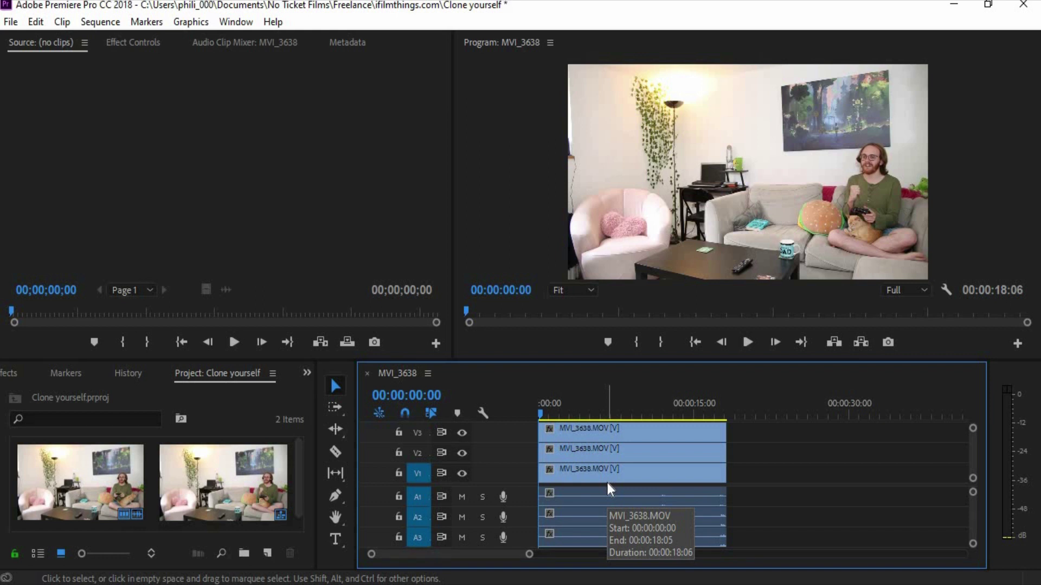
left_click(580, 433)
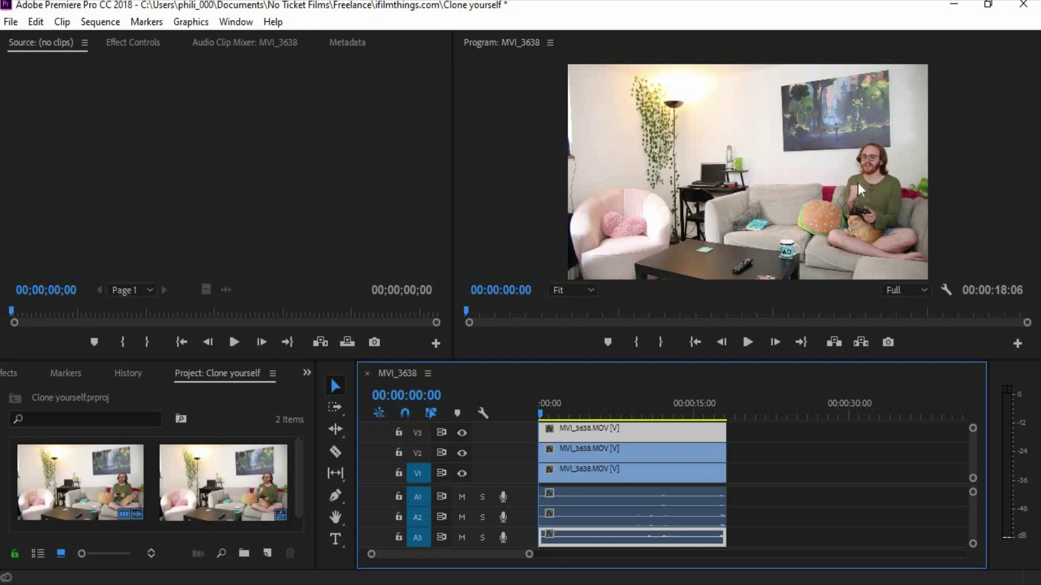
left_click(461, 433)
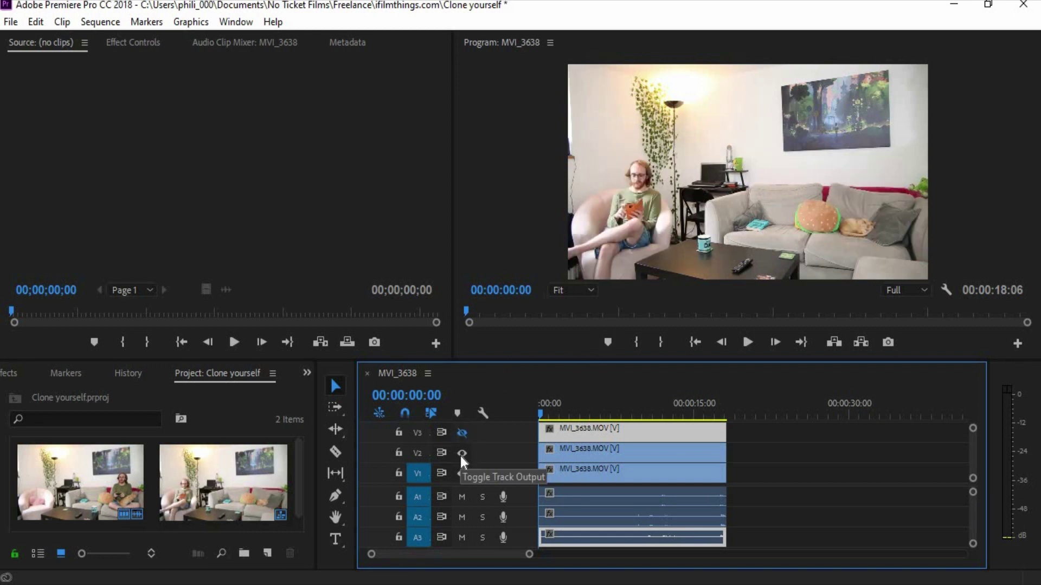
left_click(461, 453)
left_click(772, 448)
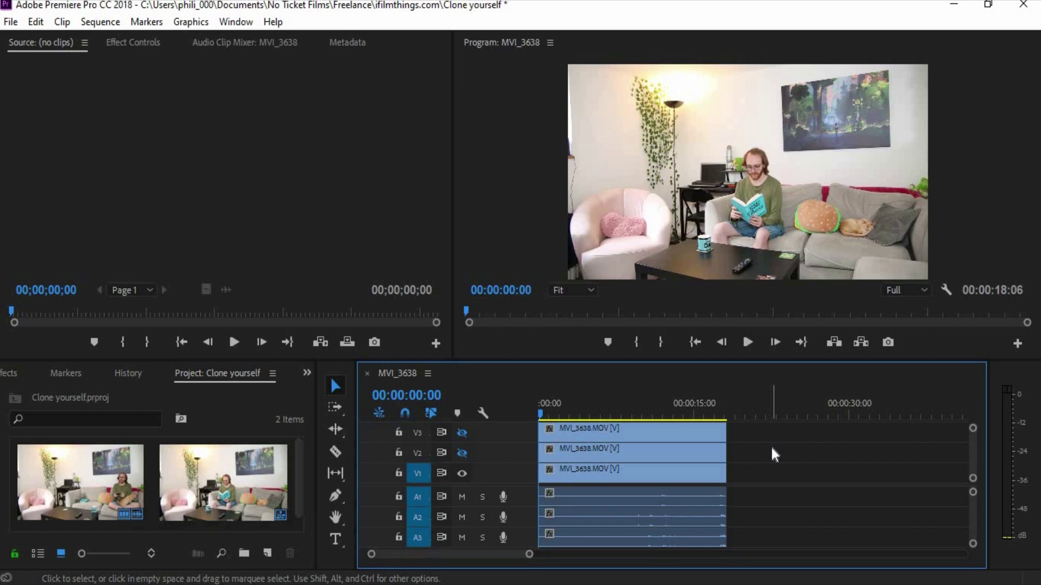
left_click(462, 453)
left_click(462, 432)
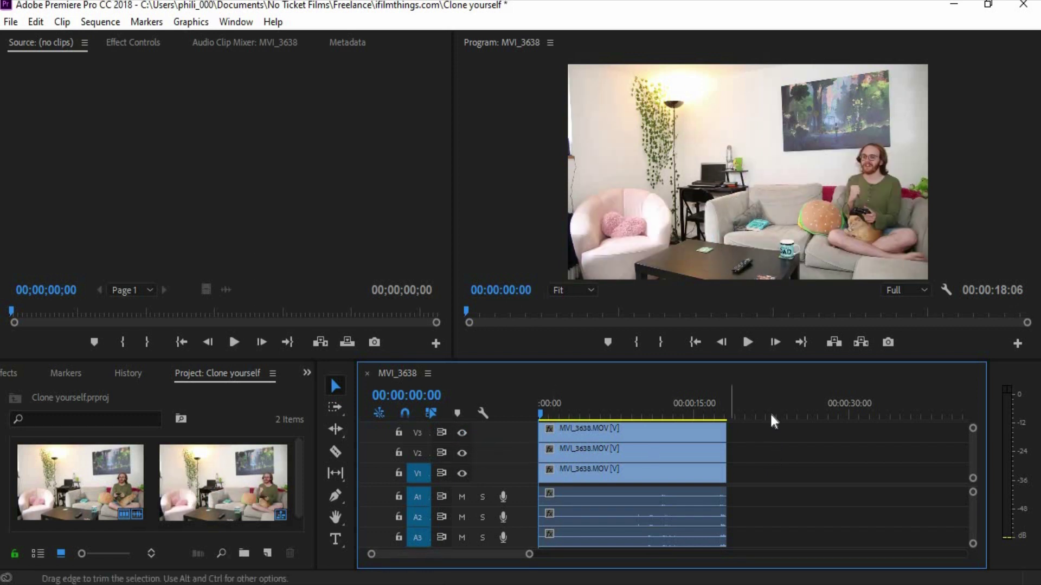
Draw a closed Opacity pen mask on the V3 take around the gaming man on the couch.
double_click(642, 428)
left_click(265, 46)
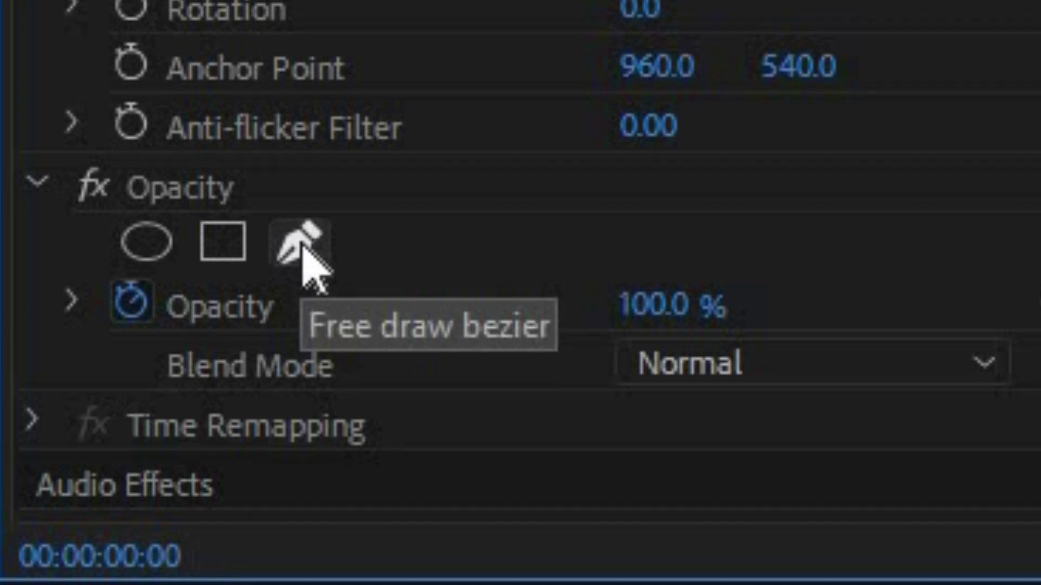
left_click(303, 248)
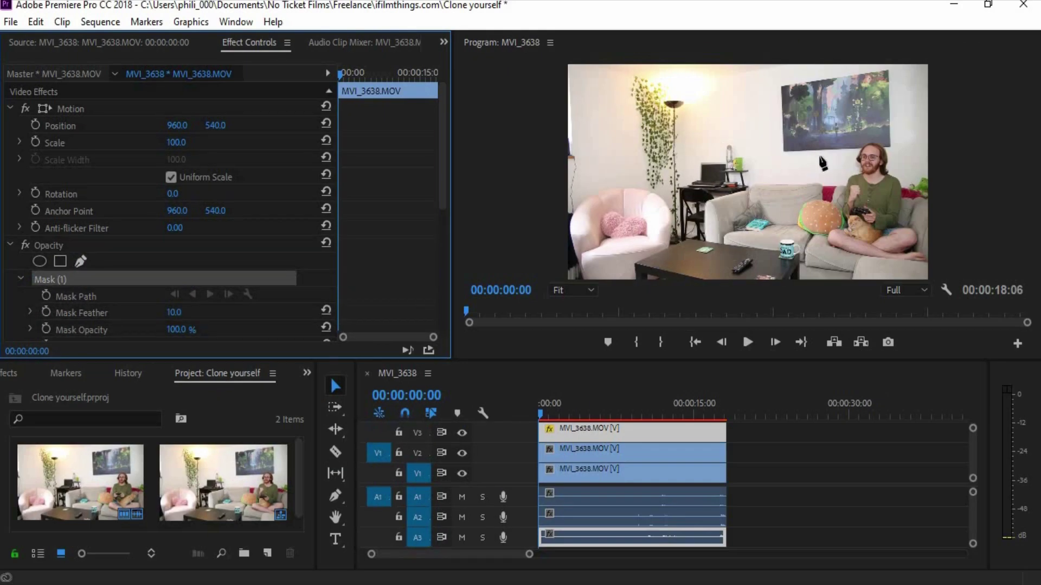
left_click(834, 114)
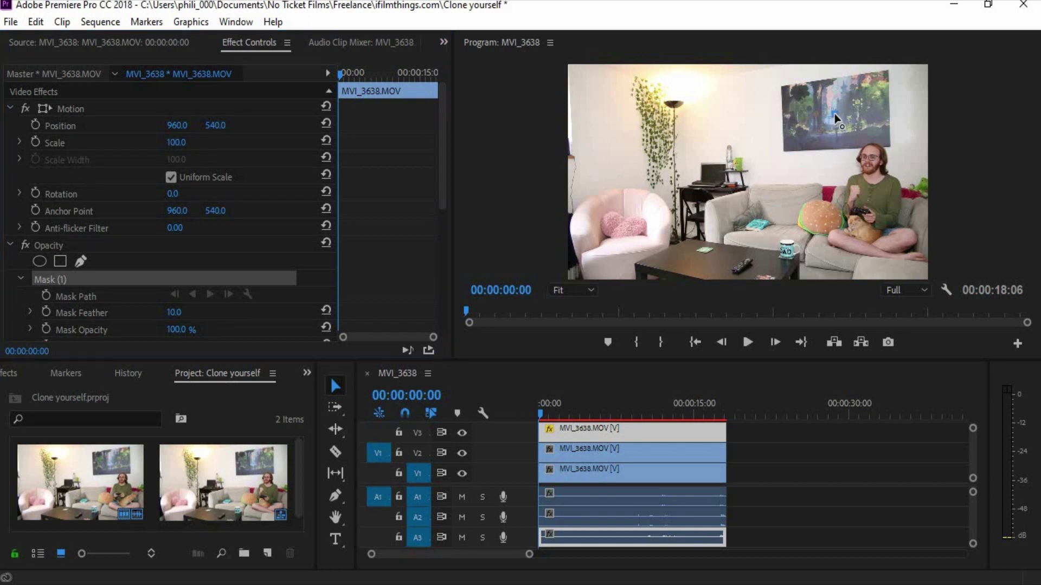
left_click(939, 122)
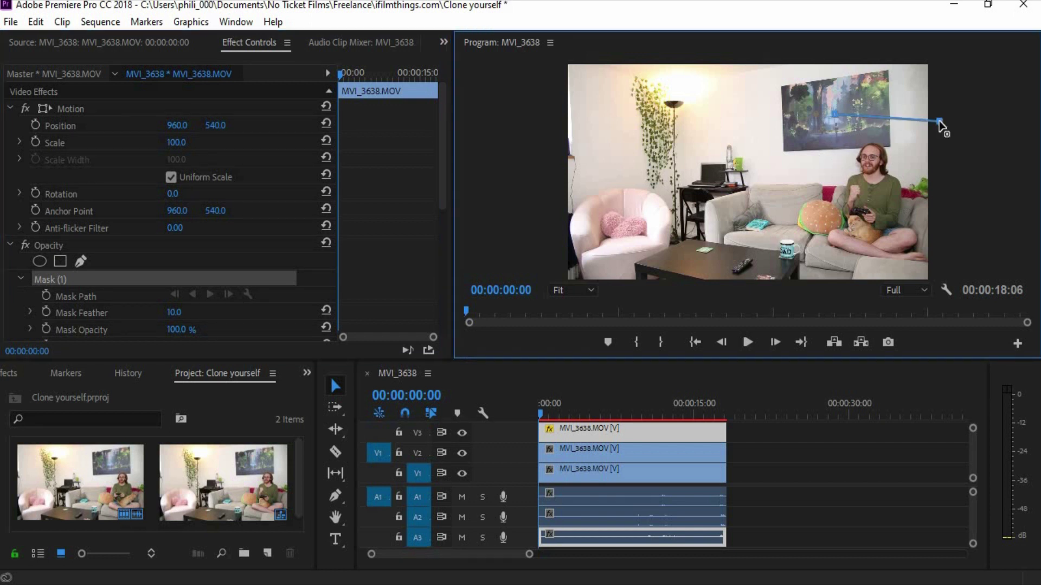
left_click(936, 277)
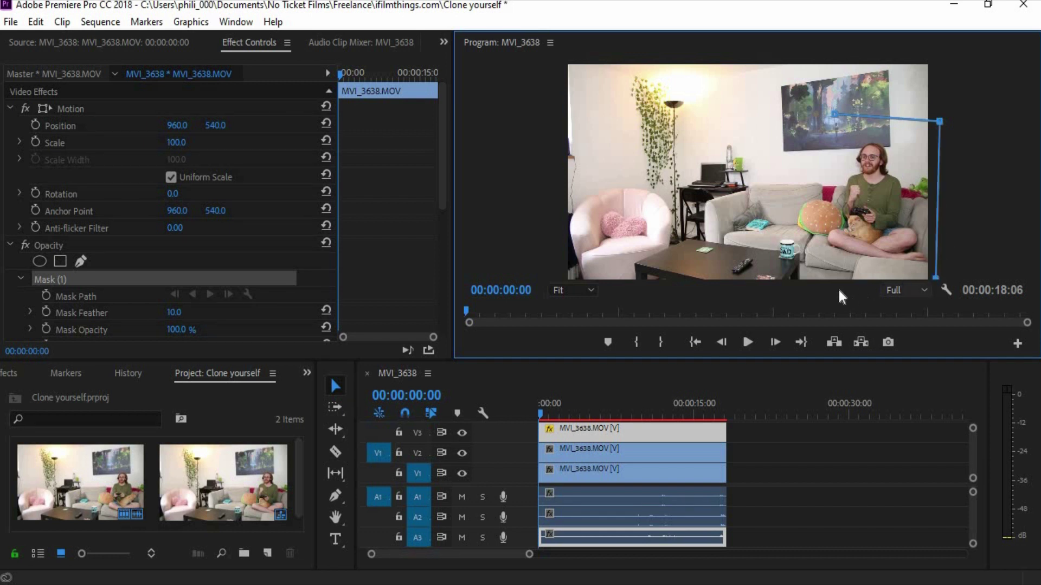
left_click(804, 276)
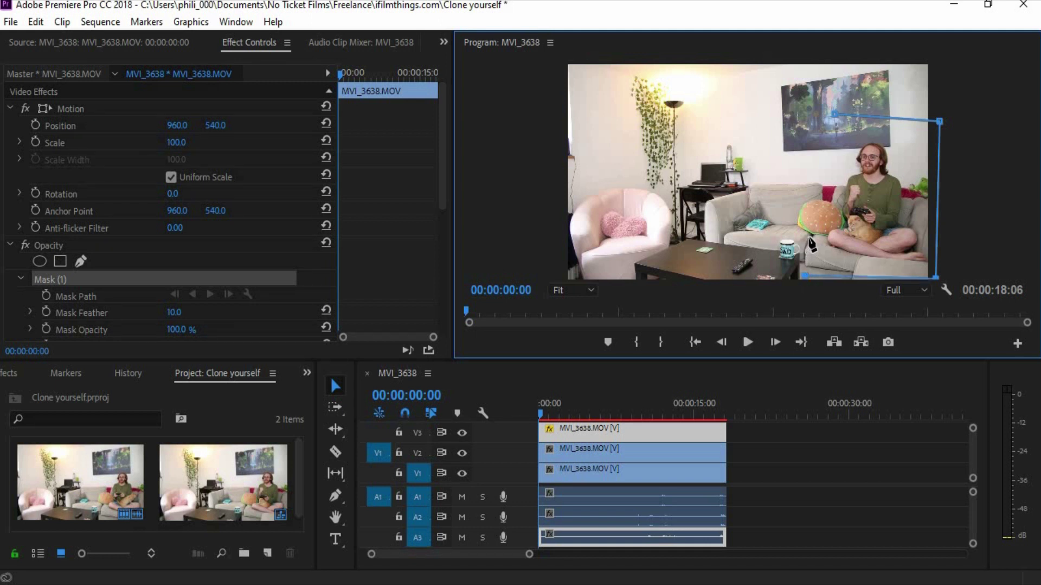
left_click(811, 236)
left_click(830, 187)
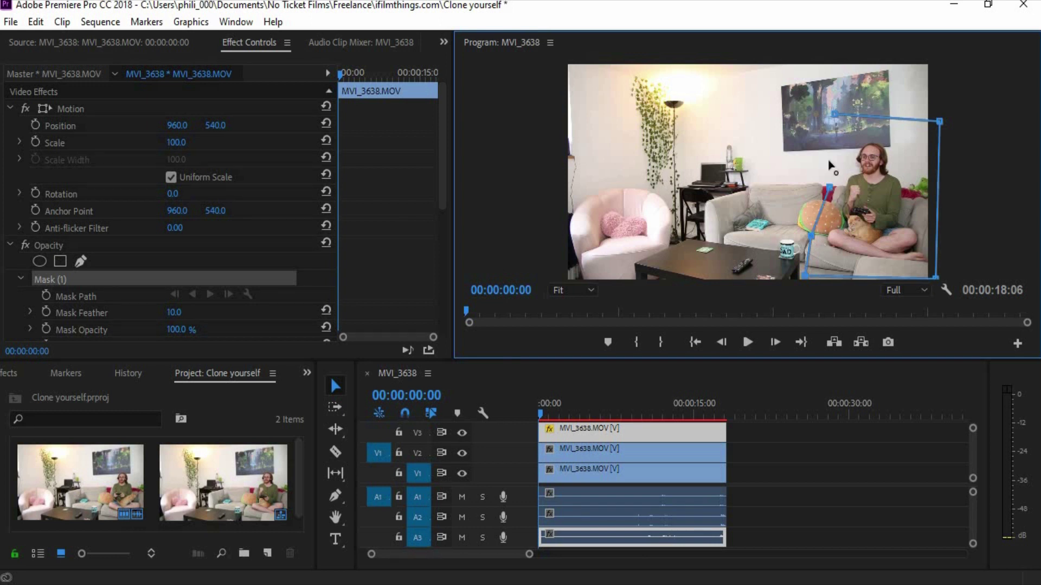
left_click(834, 114)
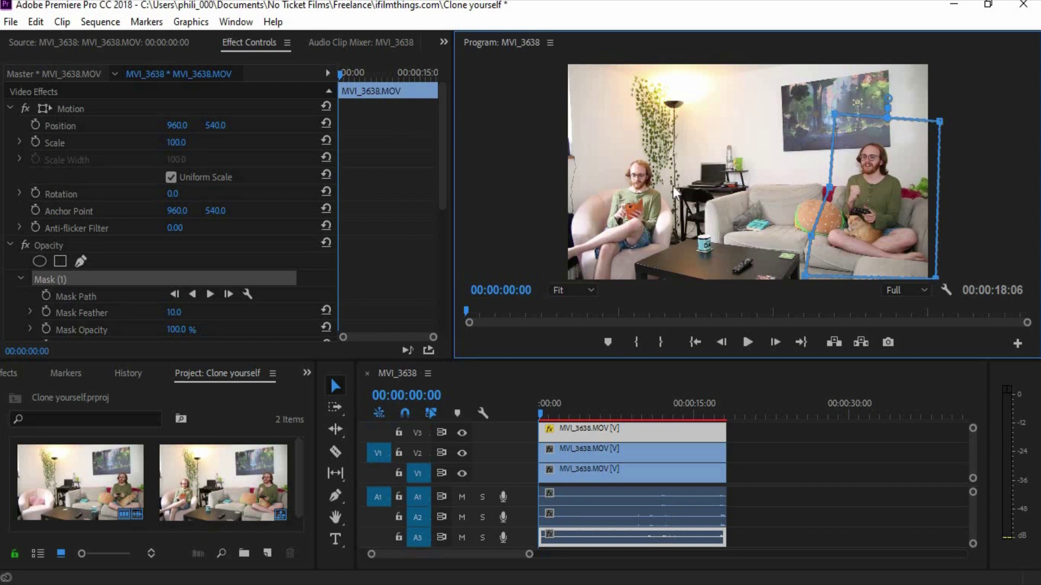
Set the mask feather to 50, after first trying 30, then deselect the clip.
left_click(442, 225)
left_click(171, 196)
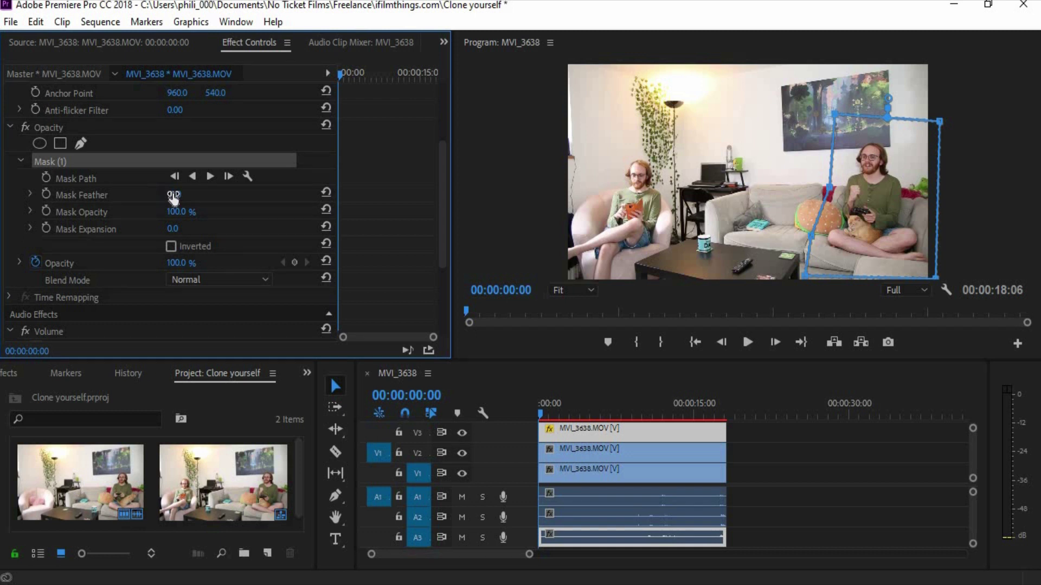
left_click(175, 195)
type("30")
key("Return")
left_click(185, 194)
type("50")
key("Return")
left_click(764, 471)
key("space")
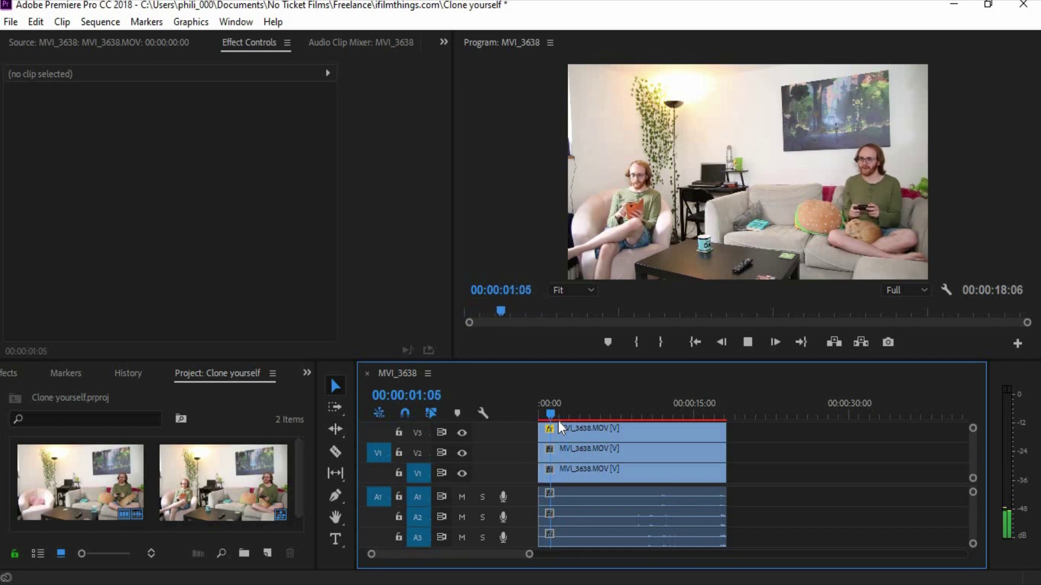
key("space")
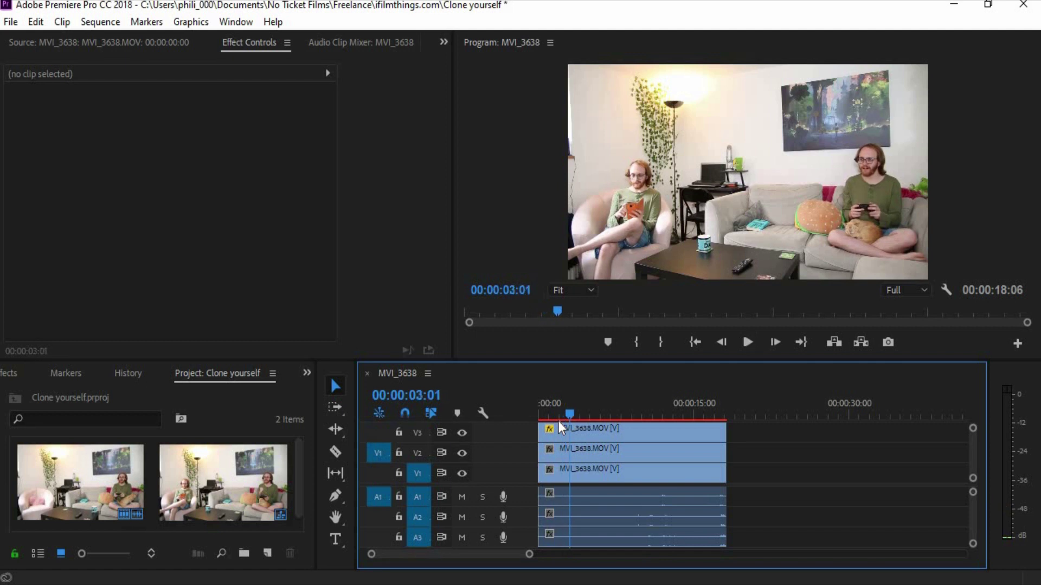
left_click_drag(569, 413, 445, 418)
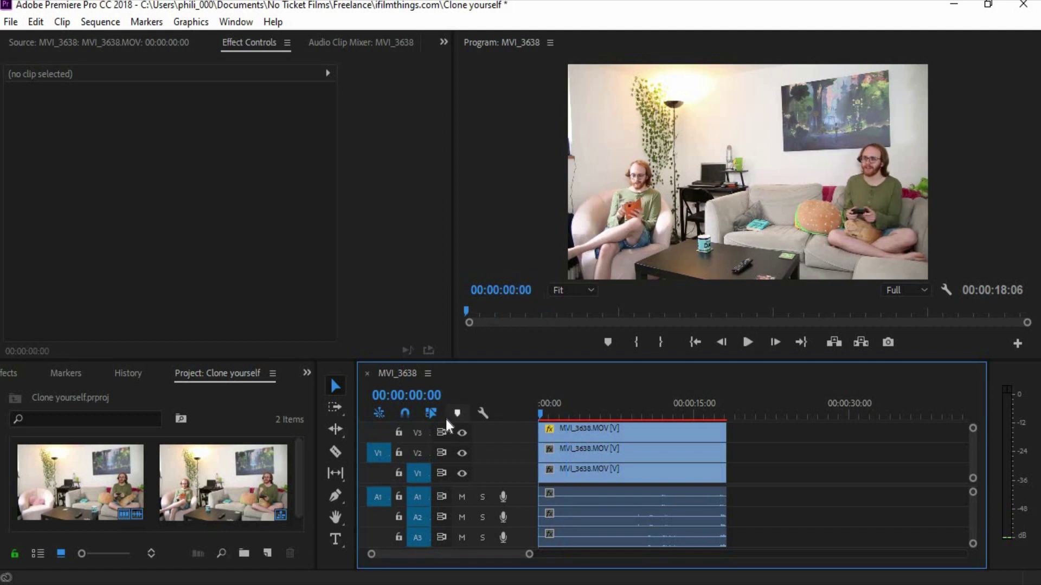
Draw a closed Opacity pen mask on the V2 take around the armchair clone, then deselect.
left_click(574, 453)
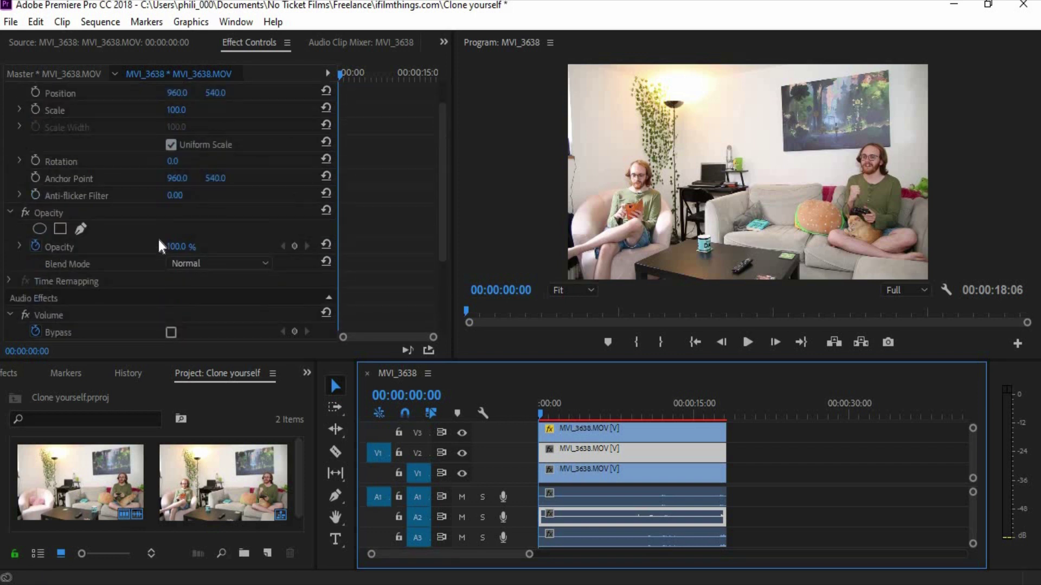
left_click(81, 261)
left_click(568, 132)
left_click(680, 151)
left_click(678, 239)
left_click(662, 277)
left_click(566, 276)
left_click(568, 132)
scroll(186, 161, "down", 3)
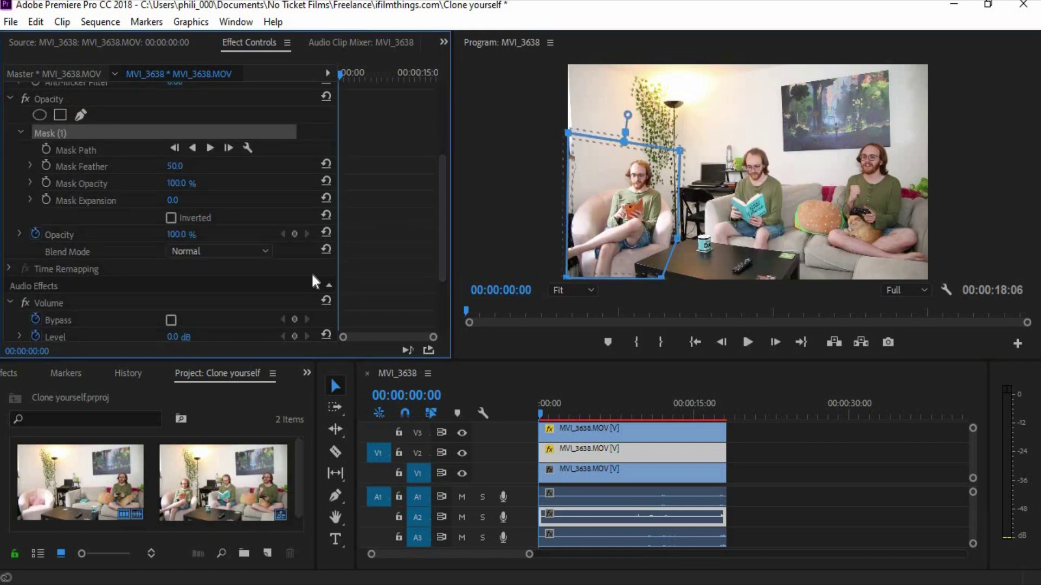
left_click(588, 313)
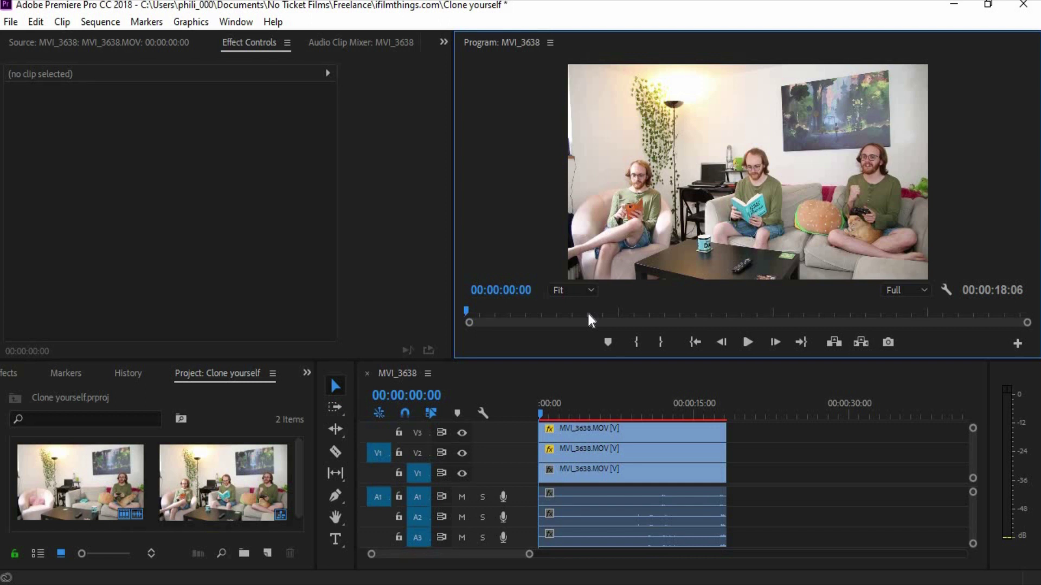
Step two frames into the sequence and set the Program monitor zoom to 10%.
left_click(578, 287)
left_click(583, 350)
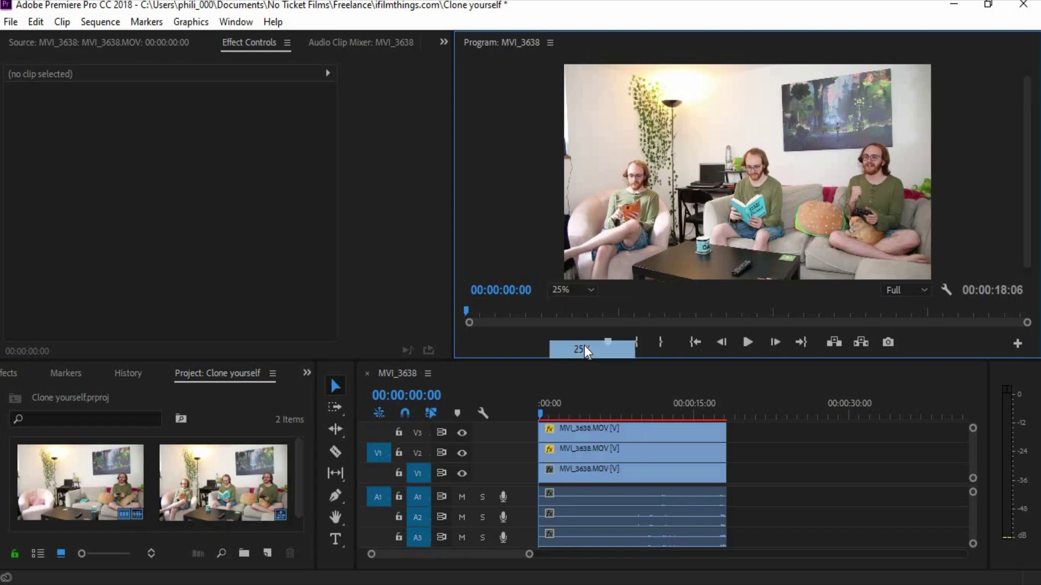
key("Right")
key("Right")
left_click(583, 289)
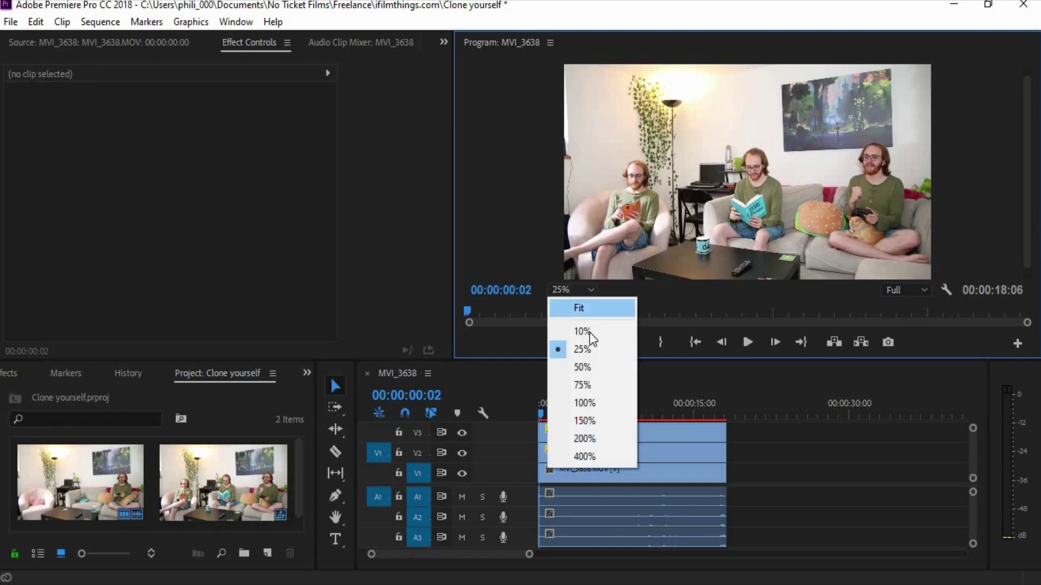
left_click(566, 330)
Pull the bottom corners of the V3 clip's Mask (1) down past the frame edge.
left_click(619, 430)
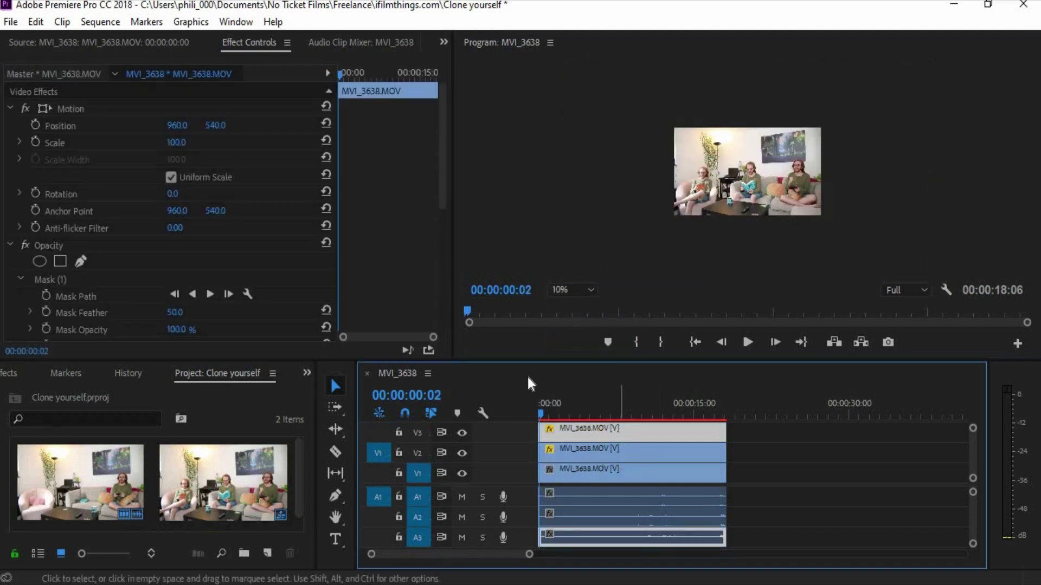
left_click_drag(441, 165, 438, 244)
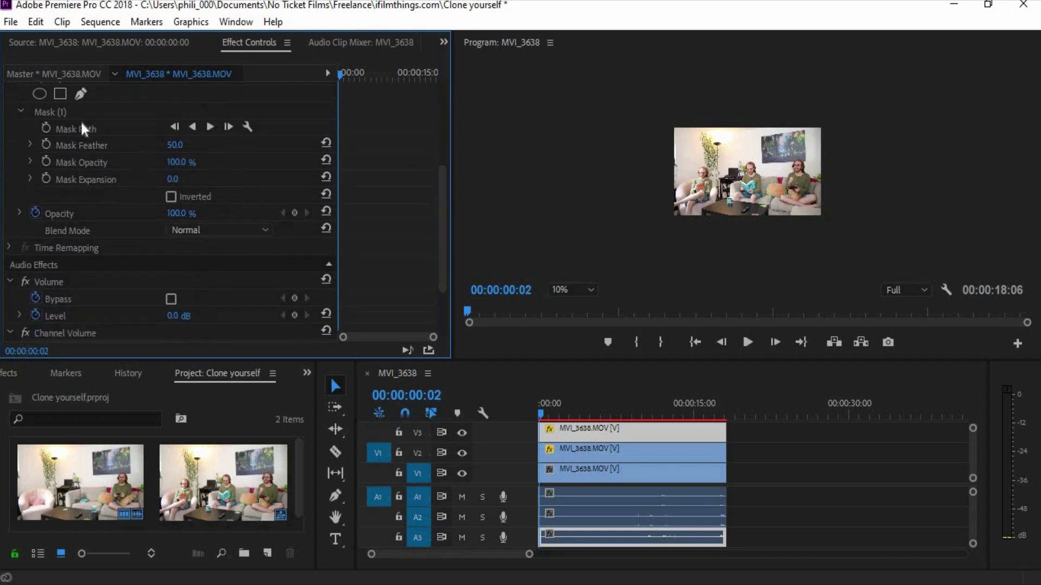
left_click(74, 111)
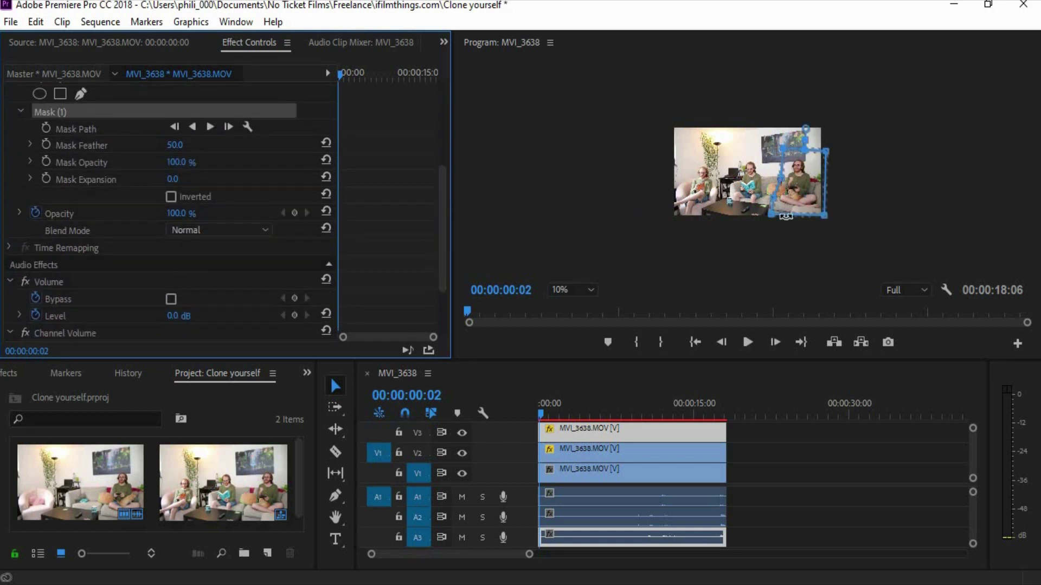
left_click(769, 223)
left_click_drag(769, 223, 764, 224)
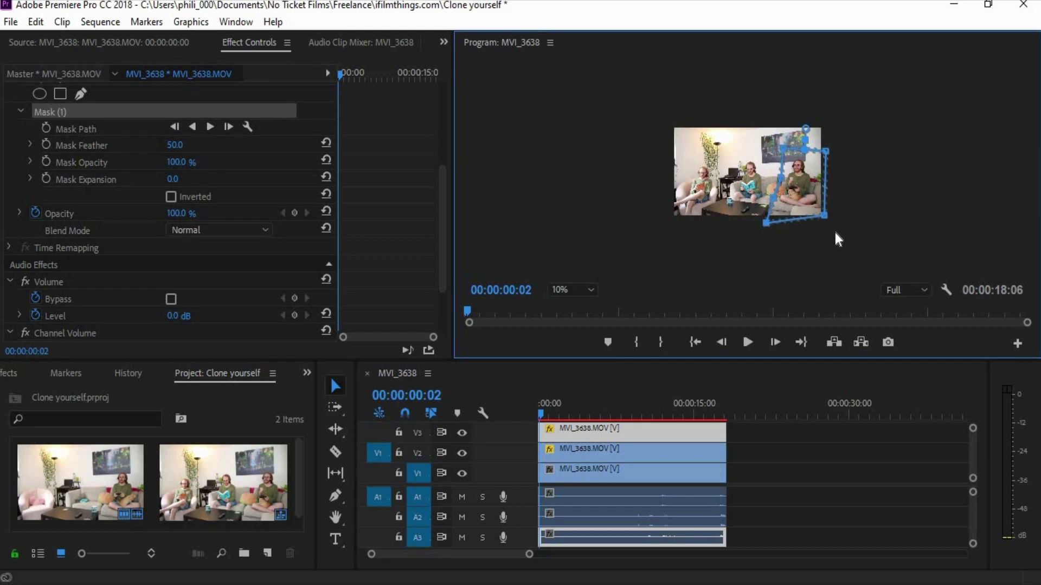
left_click_drag(825, 219, 825, 225)
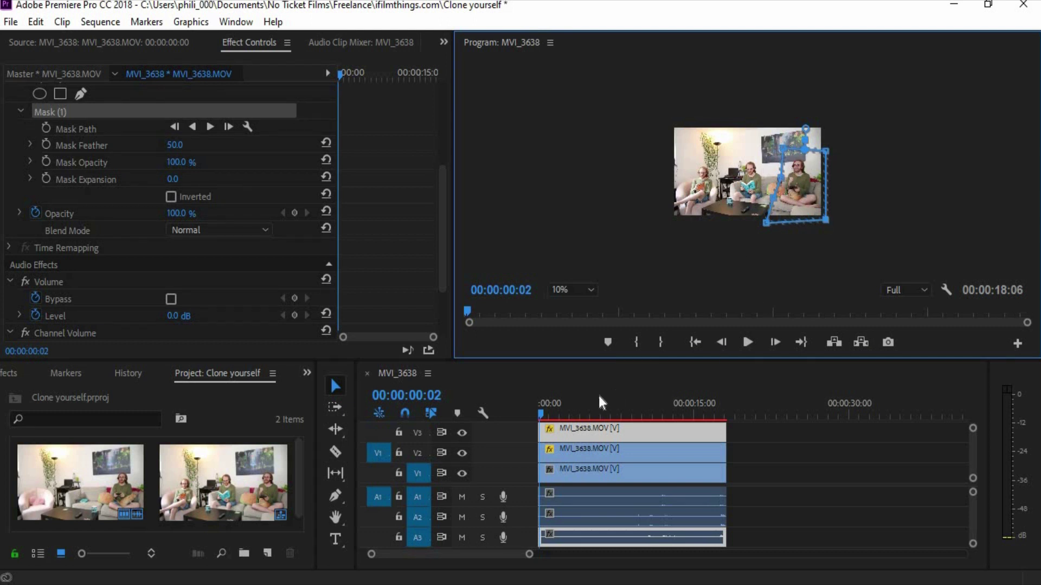
left_click(600, 455)
left_click_drag(440, 135, 434, 282)
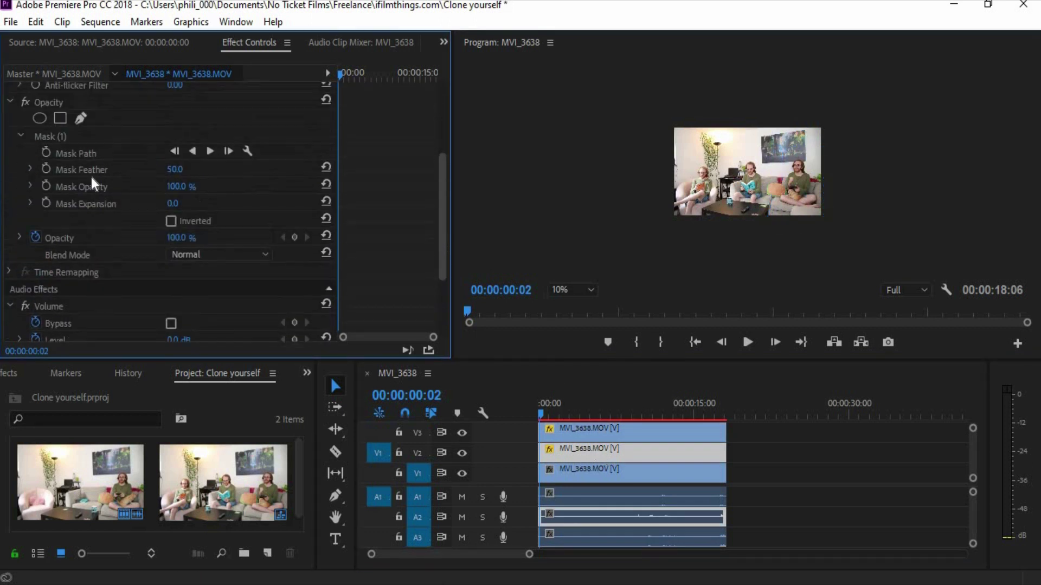
Drag the V2 mask's left vertices past the frame's left edge, undoing the accidental rotations.
left_click(59, 136)
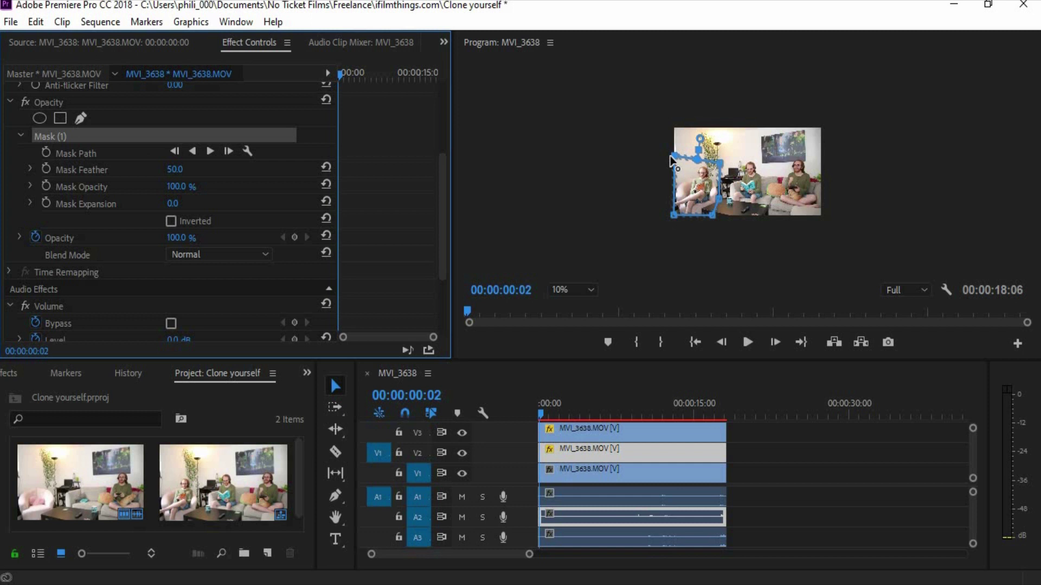
left_click_drag(671, 158, 670, 155)
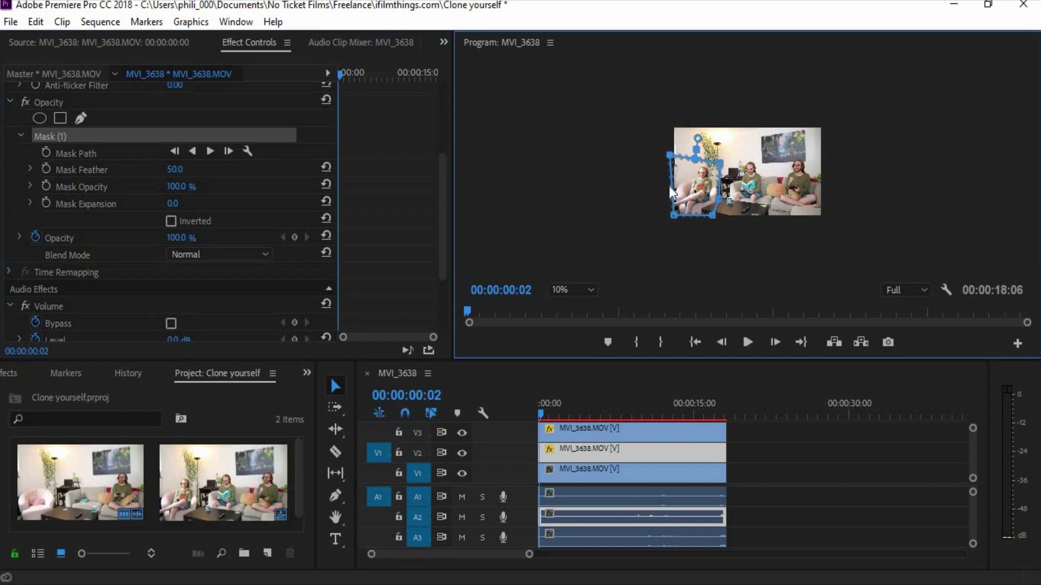
left_click_drag(672, 215, 714, 220)
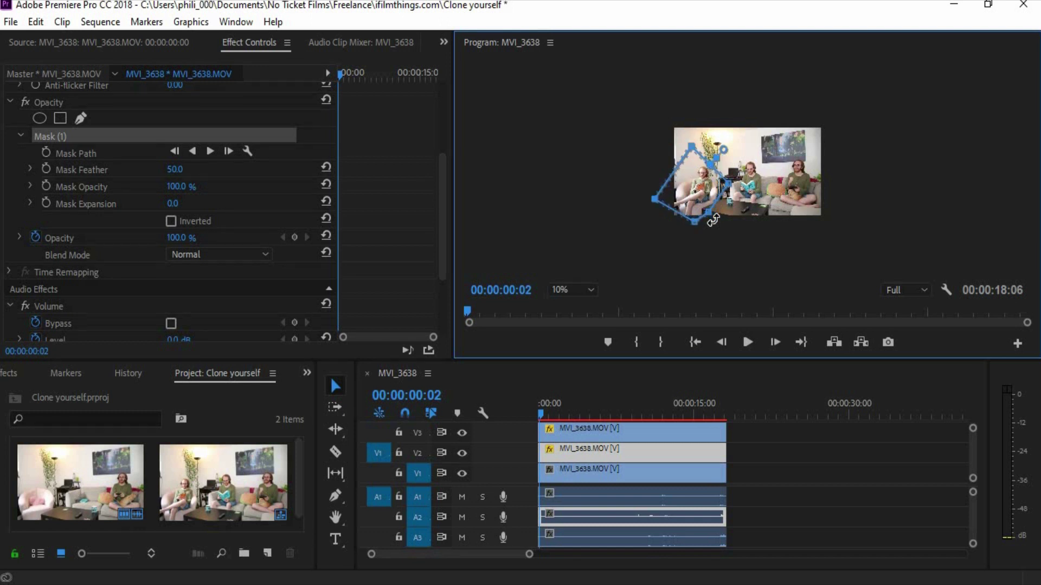
left_click(36, 21)
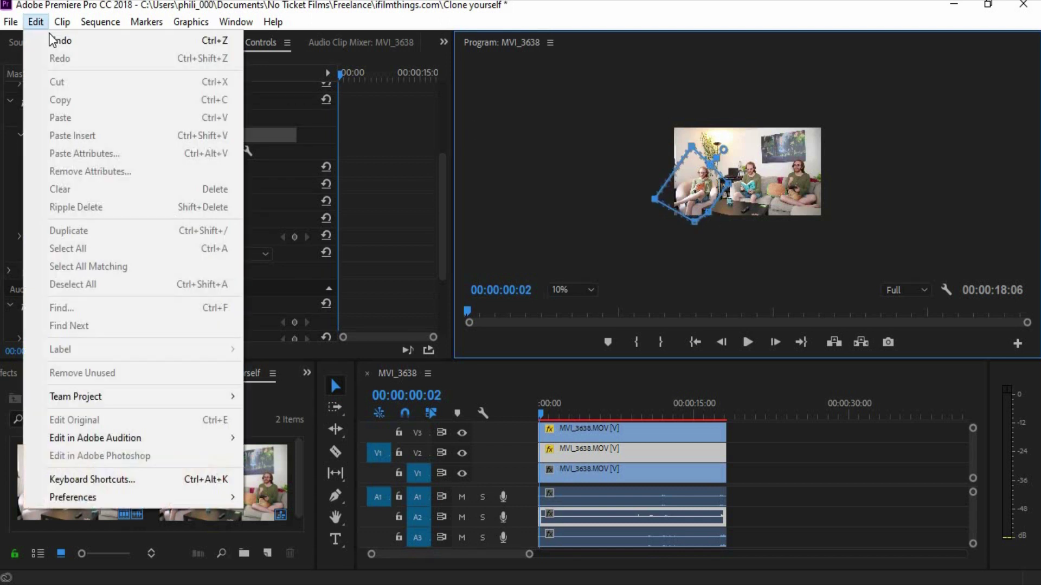
left_click(55, 40)
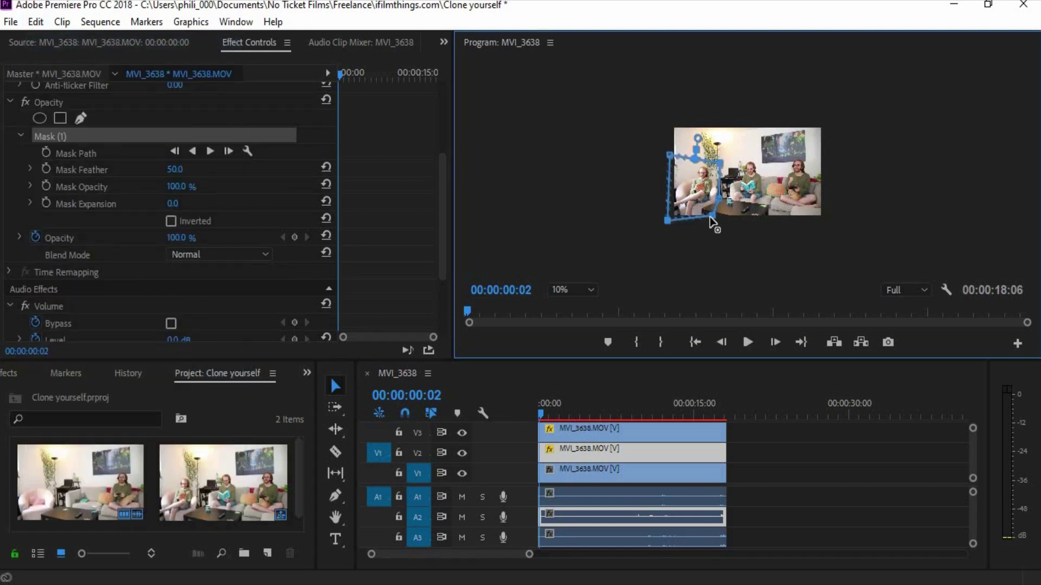
left_click_drag(712, 217, 721, 202)
left_click(36, 22)
left_click(56, 40)
left_click_drag(713, 225, 712, 231)
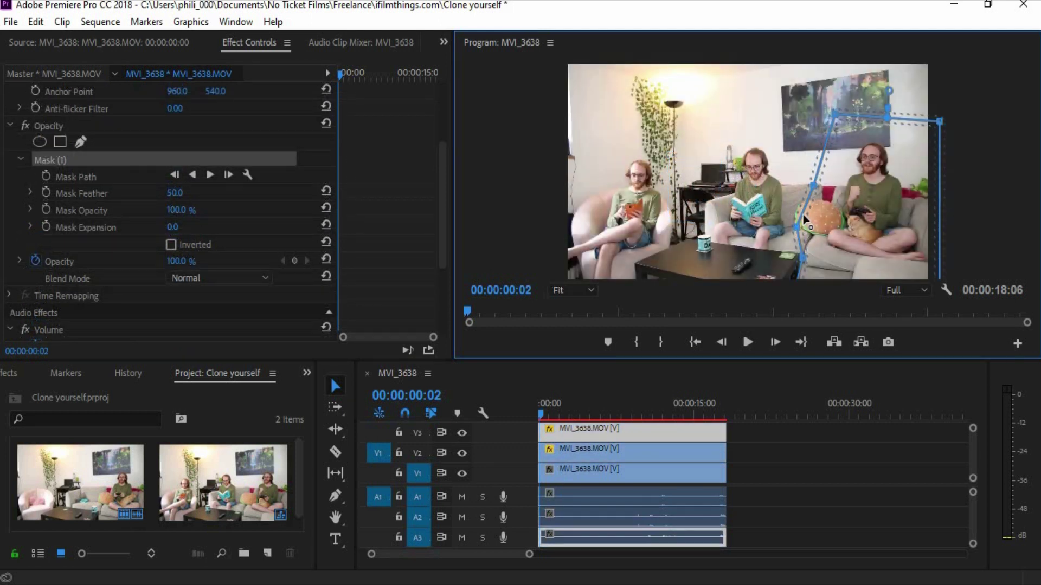
Nudge the gaming man's mask edge slightly left and deselect to view the composite.
left_click_drag(813, 185, 805, 185)
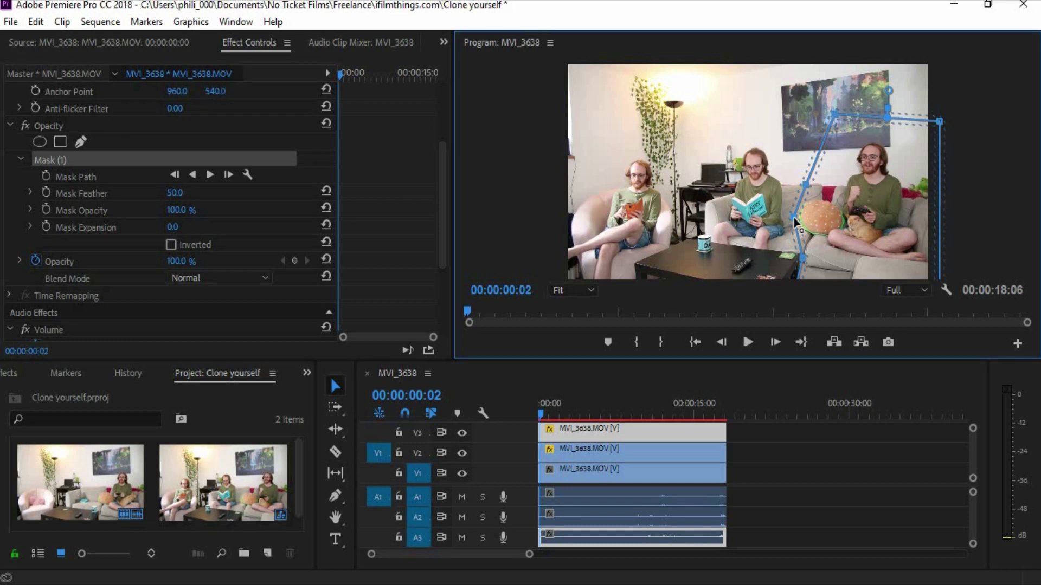
left_click(772, 464)
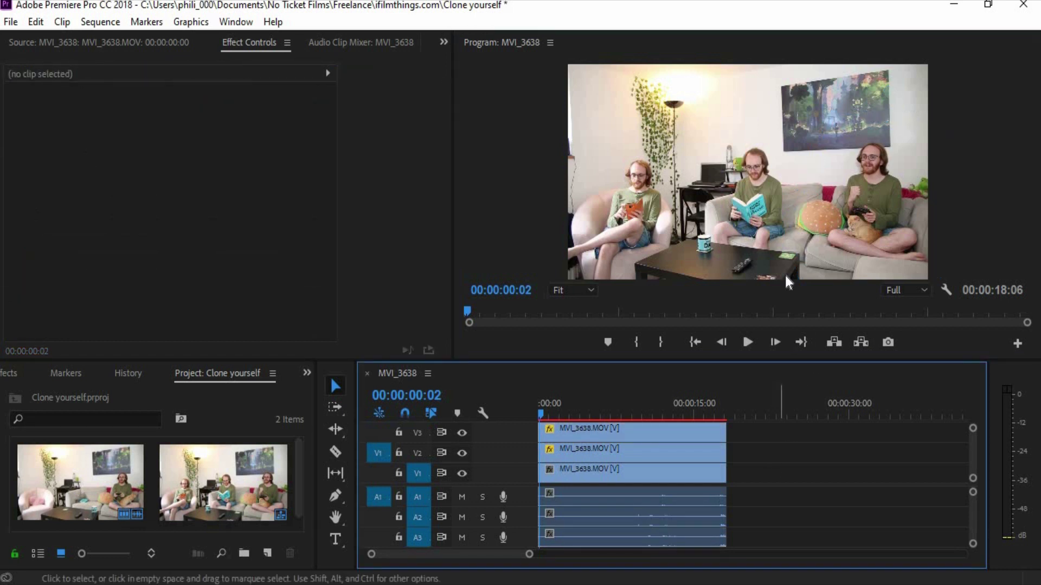
Check the V3 mask path, then play the three-clone sequence and return to its start.
left_click(611, 435)
left_click_drag(438, 141, 438, 207)
left_click(84, 144)
left_click(778, 433)
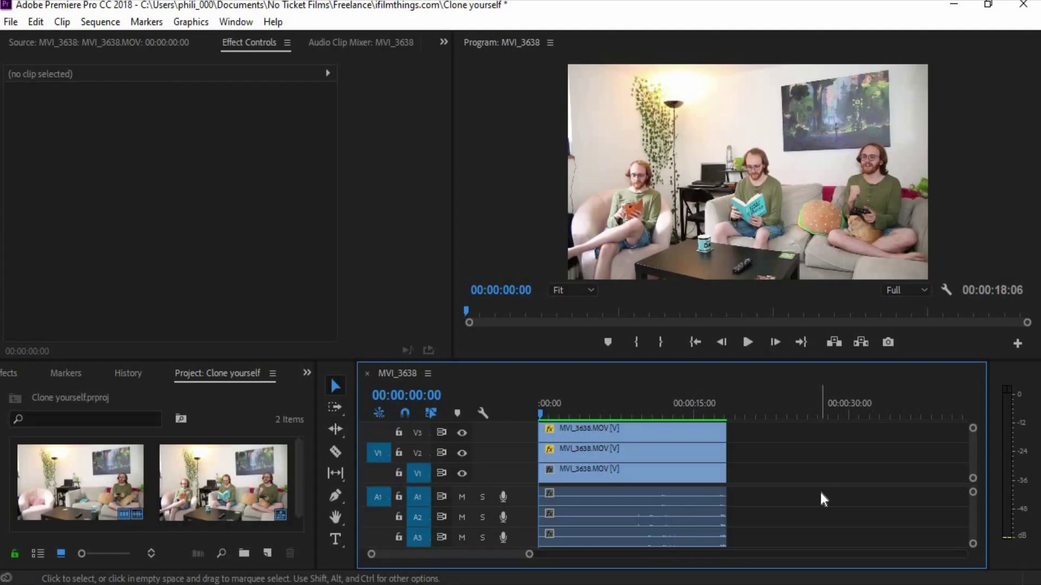
key("space")
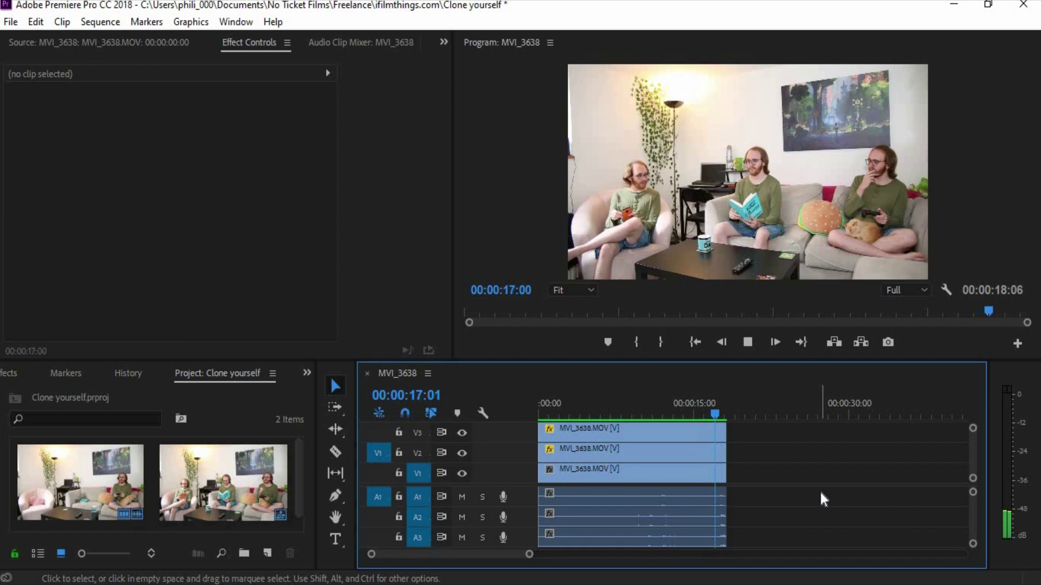
key("Home")
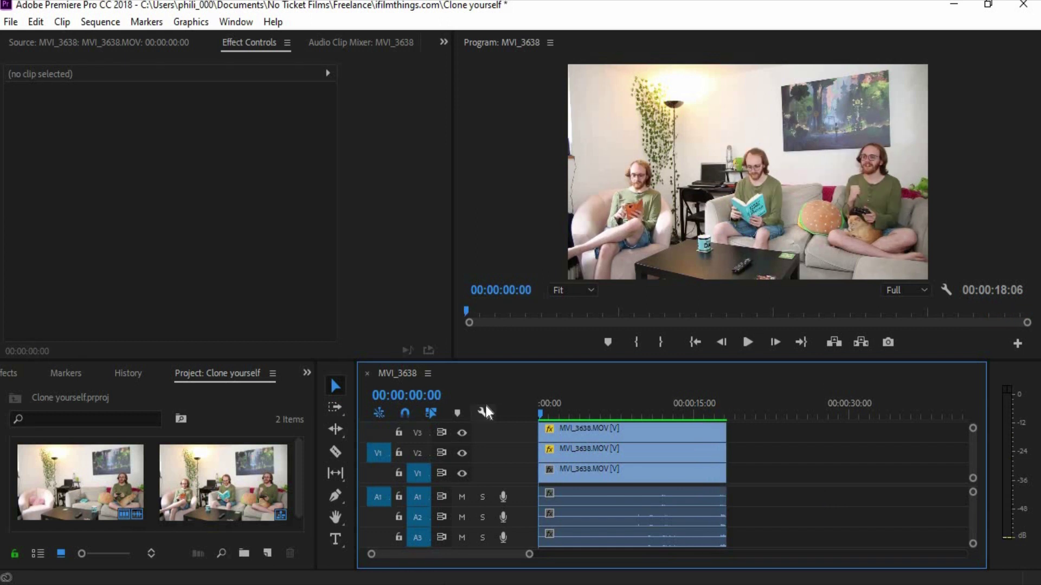